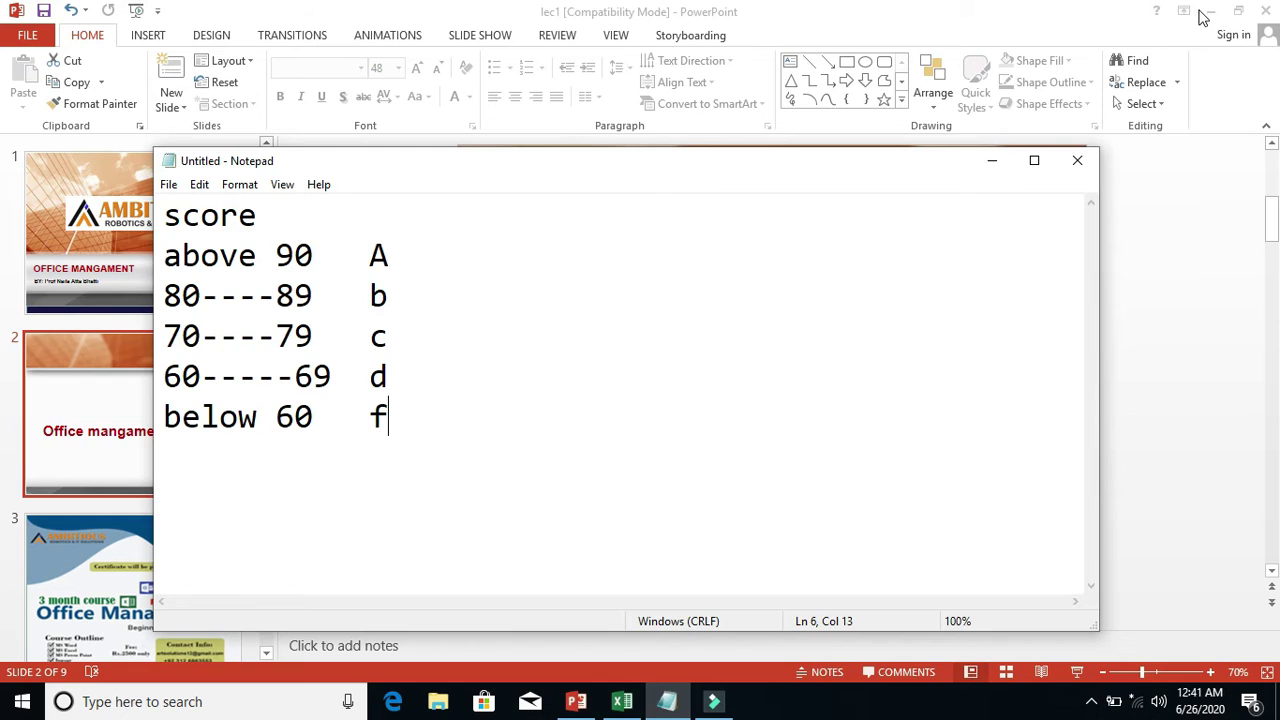
- Minimise the presentation and switch to the Book1 workbook in Excel, in front of the Notepad grading scale
{"action": "left_click", "coordinate": [1205, 15]}
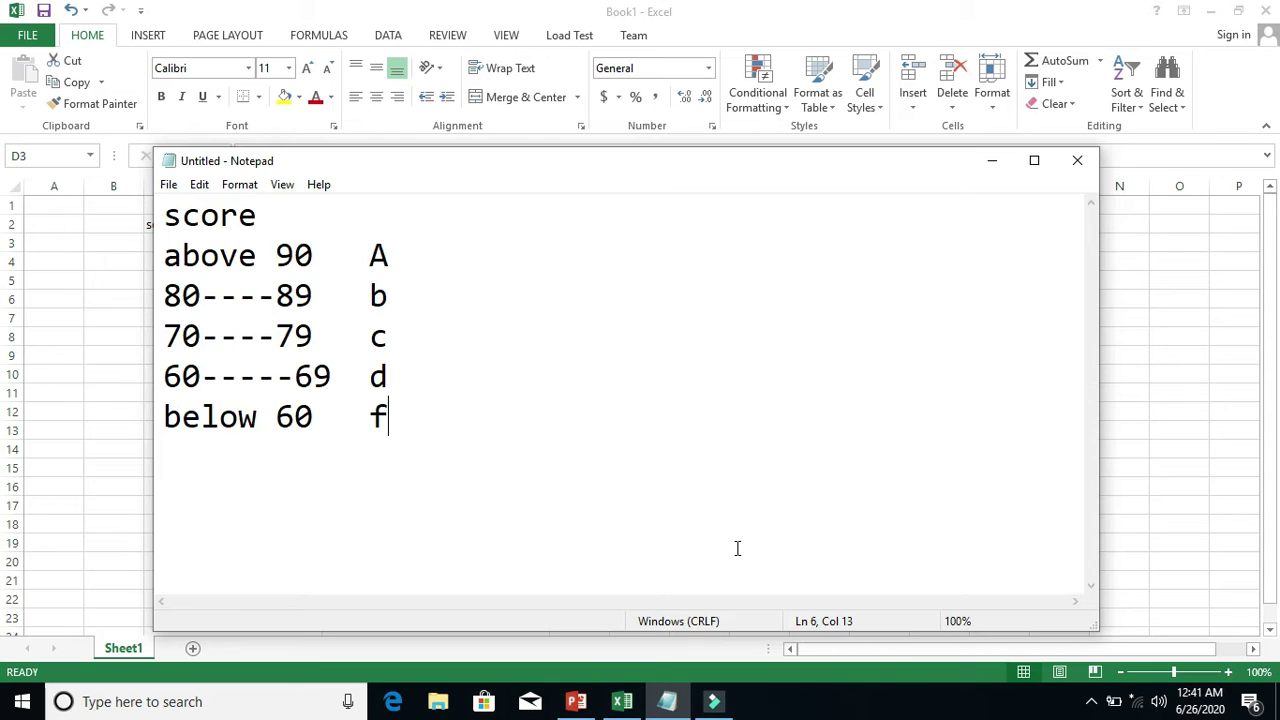
{"action": "left_click", "coordinate": [381, 220]}
{"action": "left_click", "coordinate": [636, 18]}
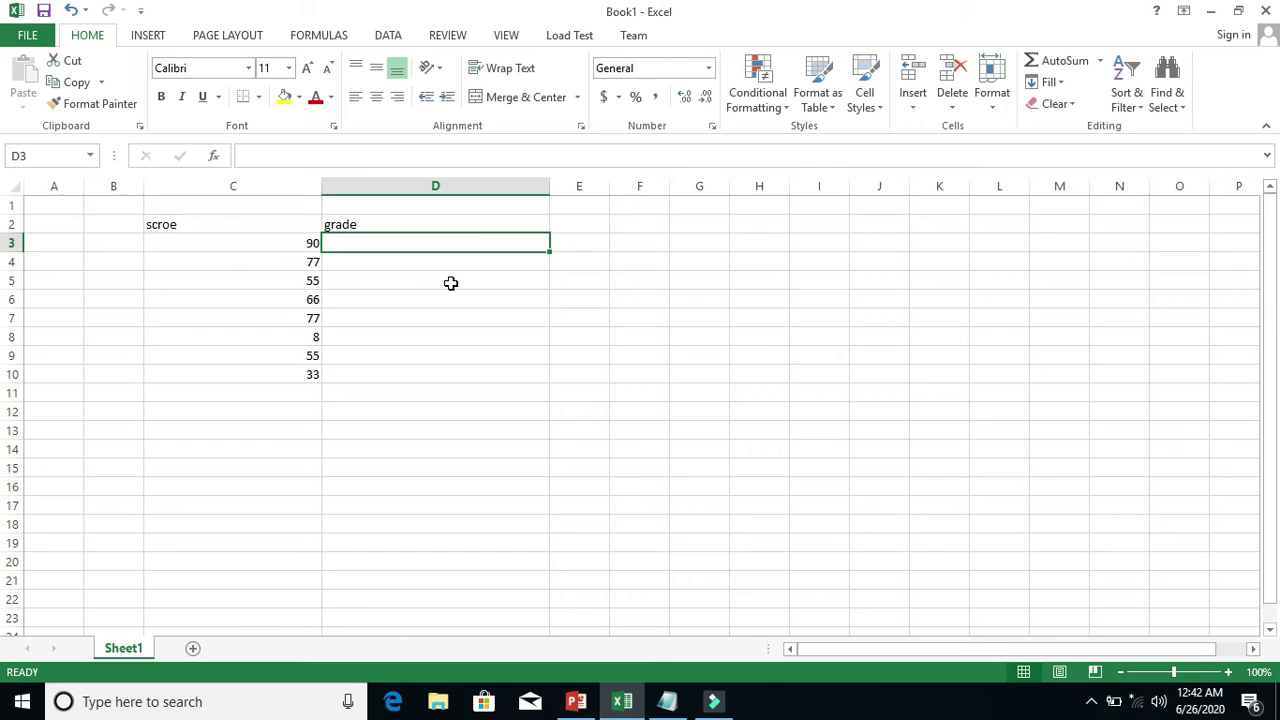
- Start an IF formula in the first grade cell, D3, that returns "A" when C3>=90
{"action": "type", "text": "=i"}
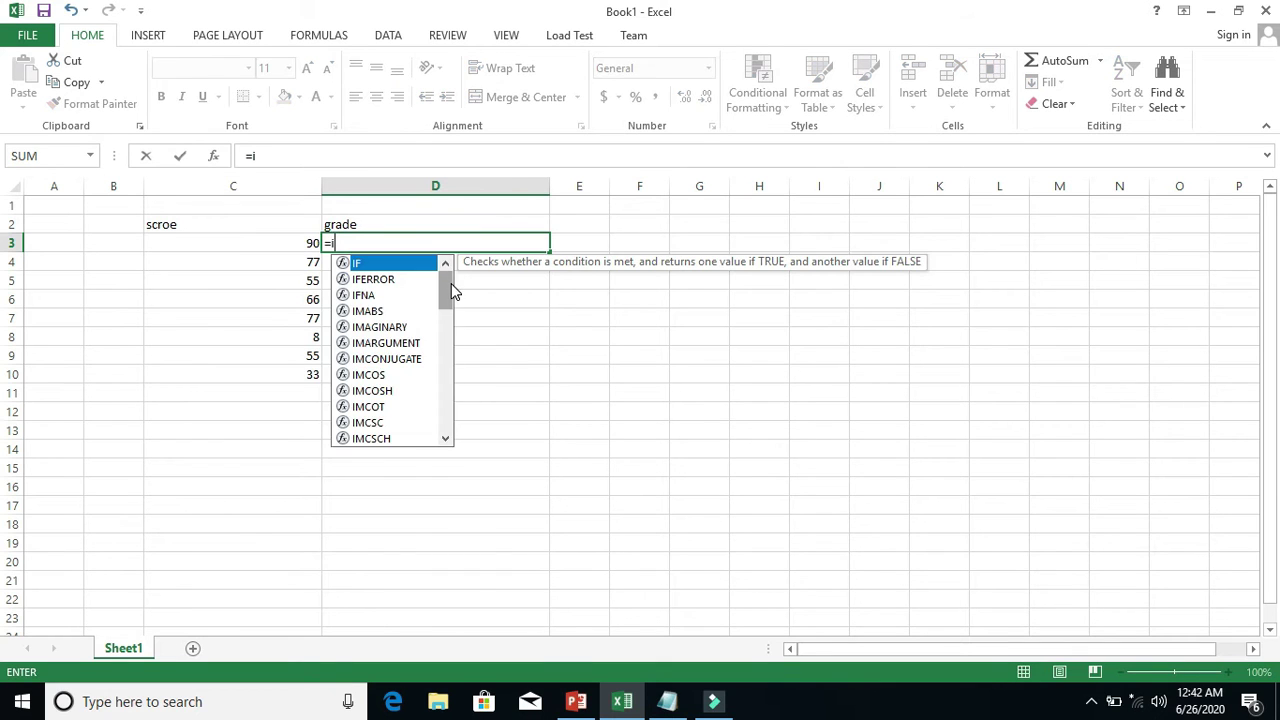
{"action": "type", "text": "f("}
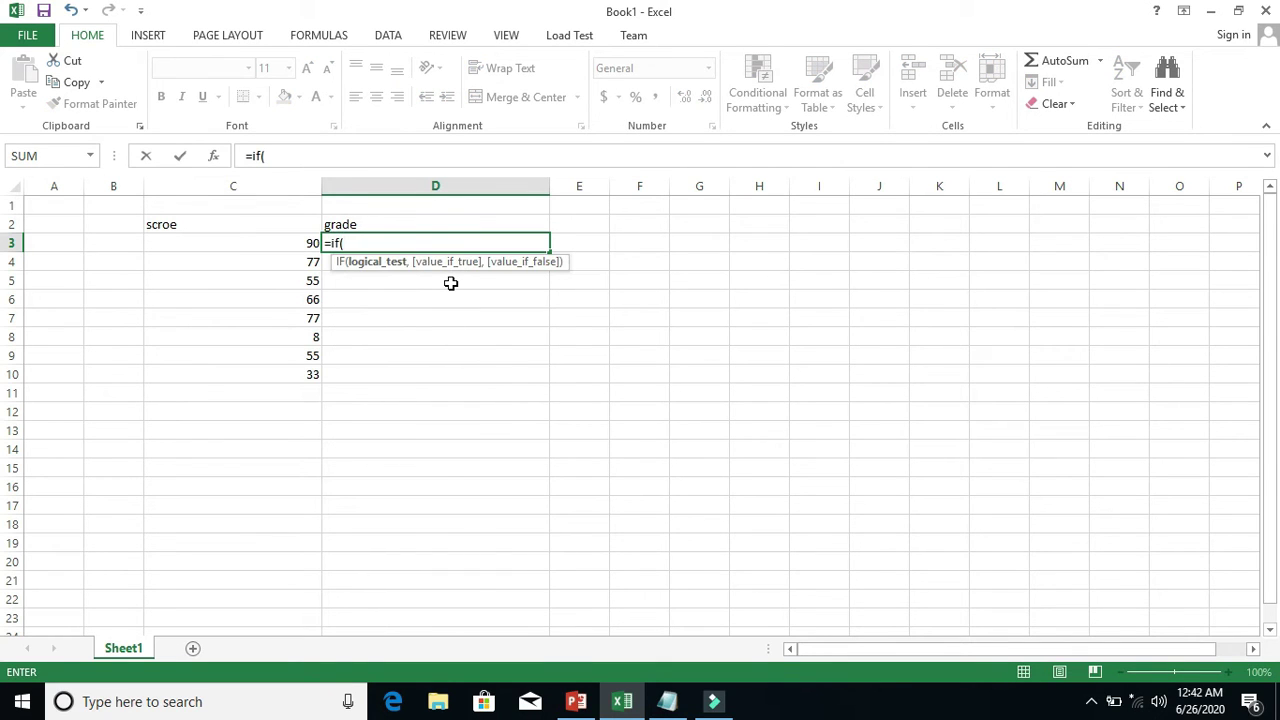
{"action": "left_click", "coordinate": [284, 241]}
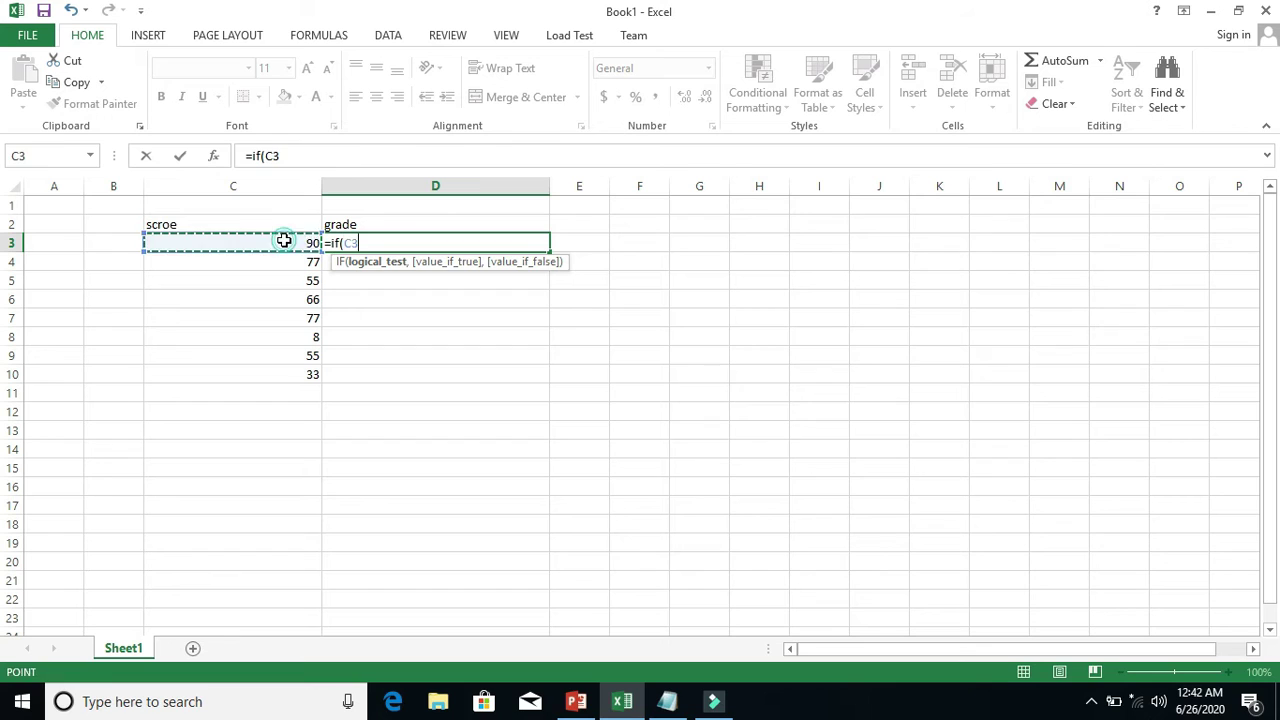
{"action": "type", "text": ">"}
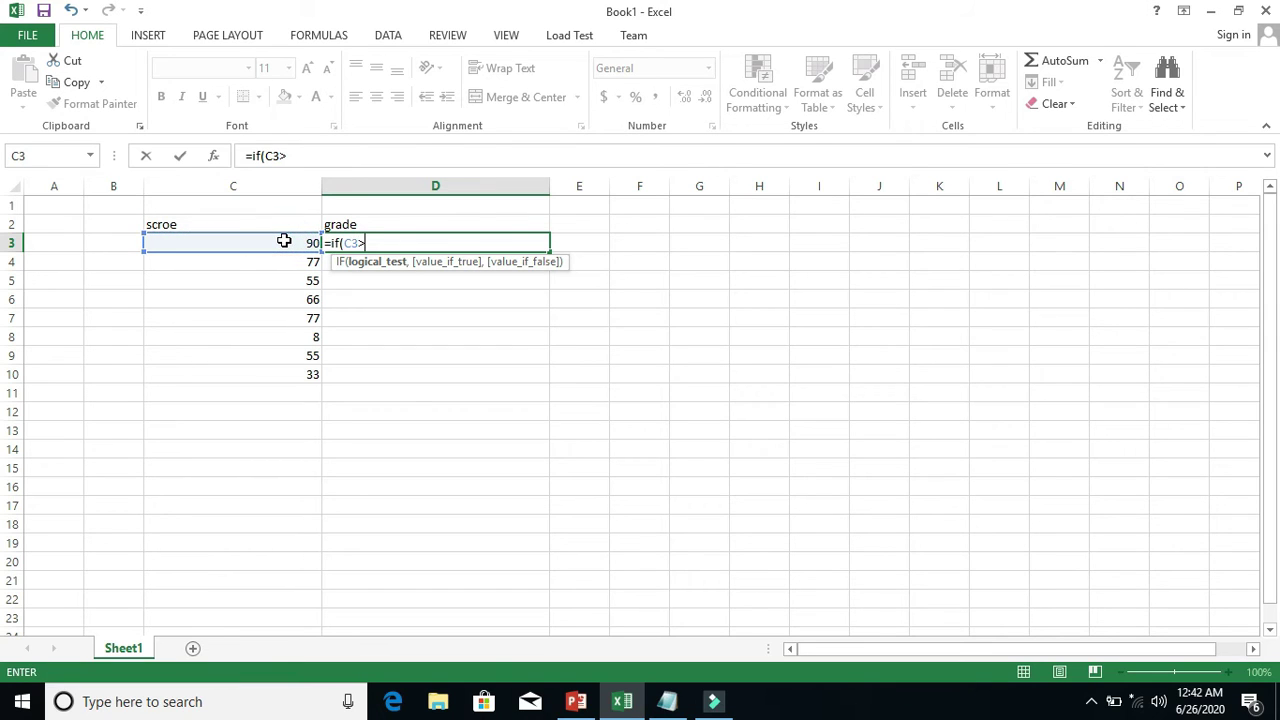
{"action": "type", "text": "=90,\"A"}
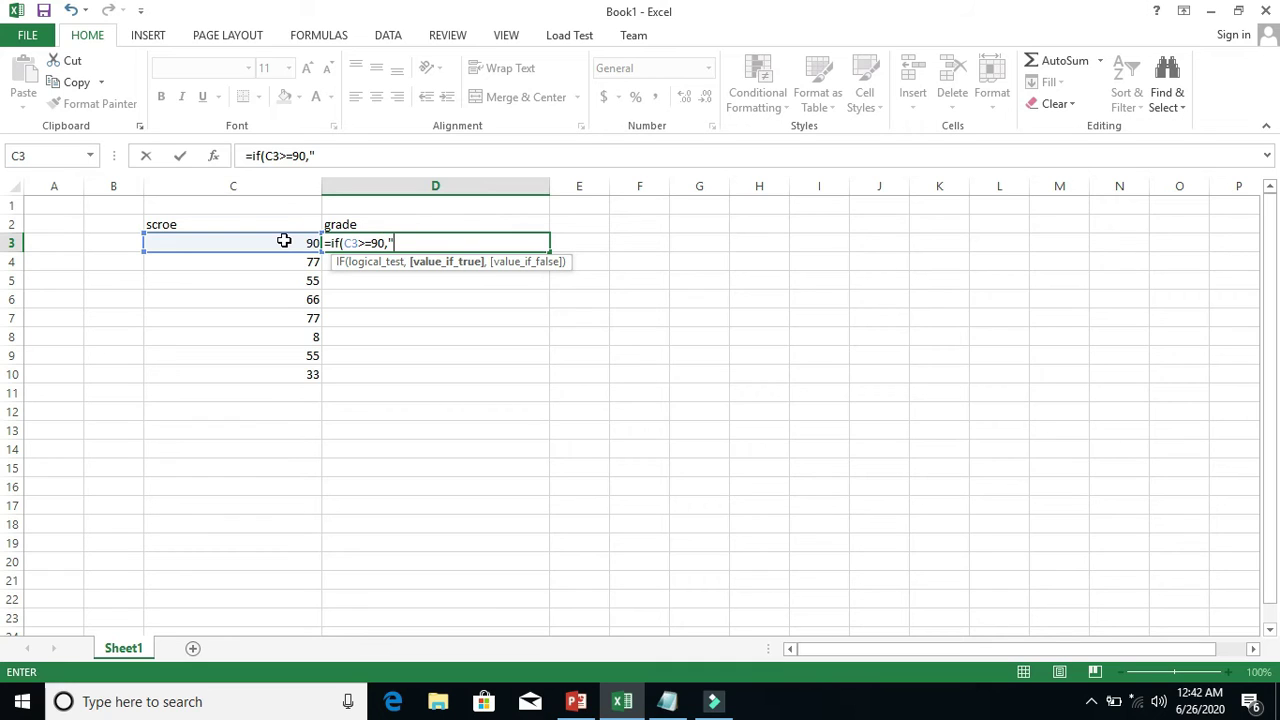
{"action": "type", "text": "\","}
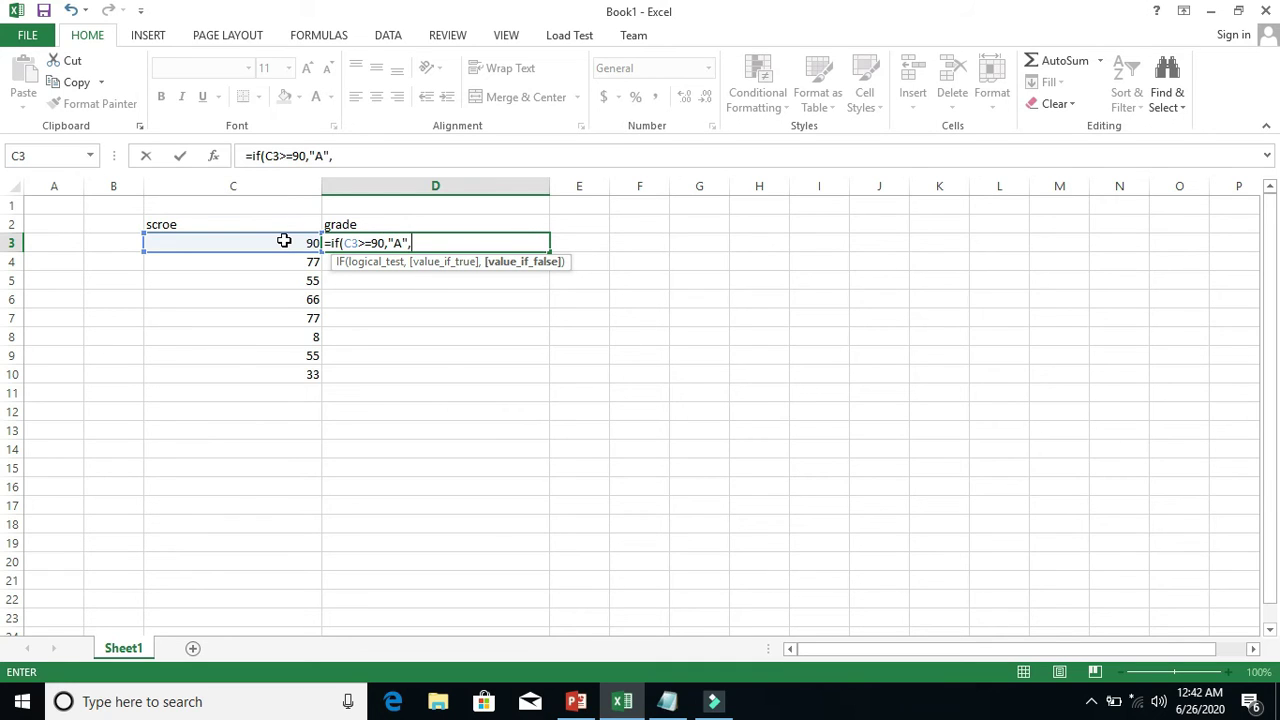
- Nest a second IF as the false value in D3's formula, returning "B" when C3>=80
{"action": "type", "text": "if("}
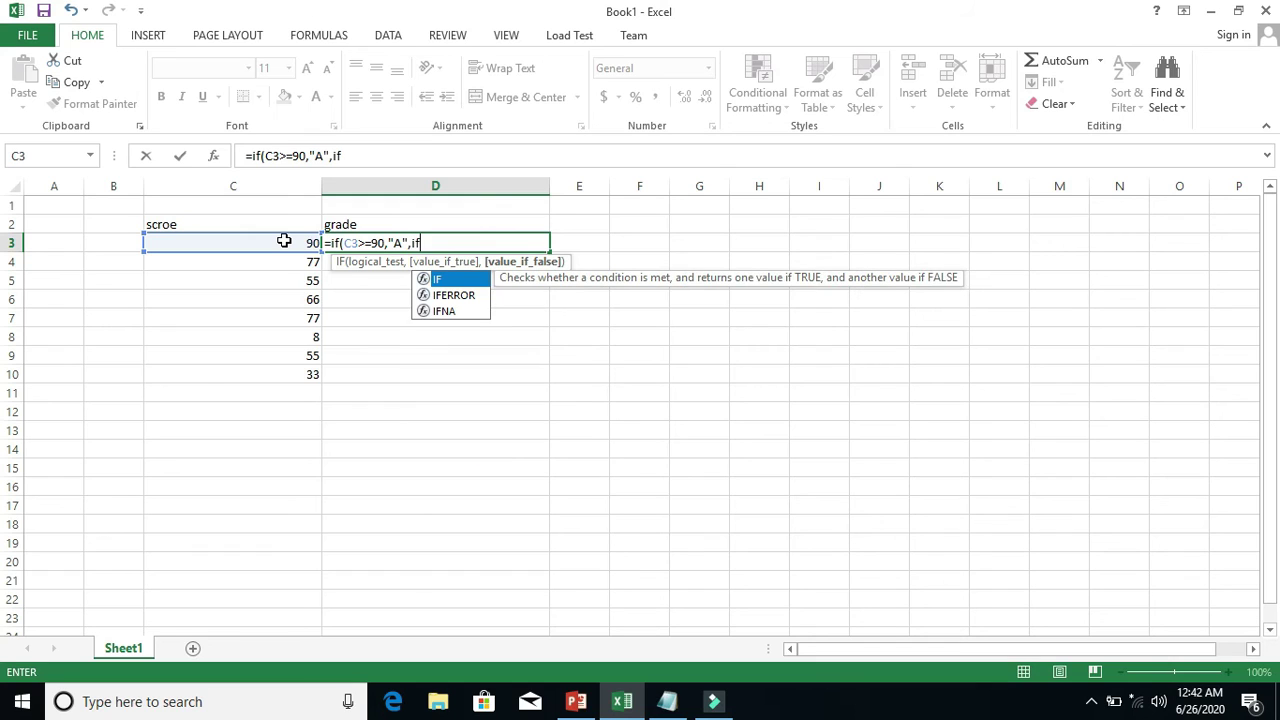
{"action": "left_click", "coordinate": [284, 241]}
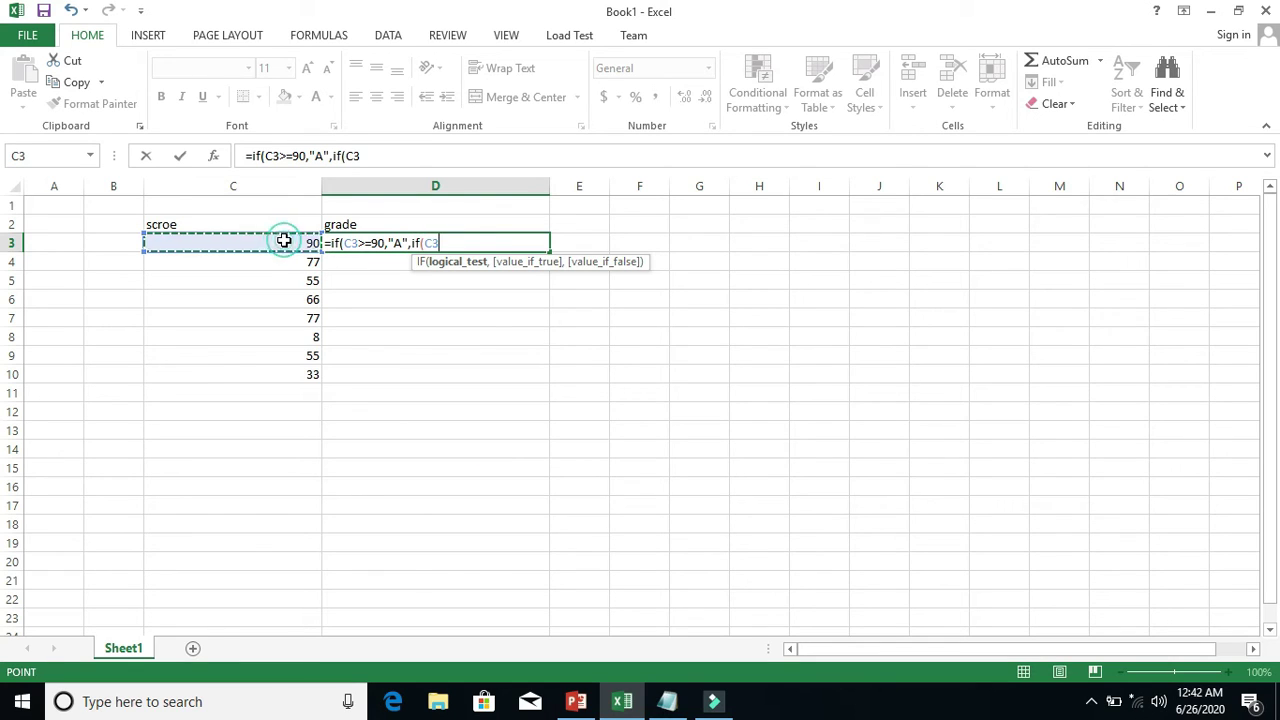
{"action": "type", "text": ">="}
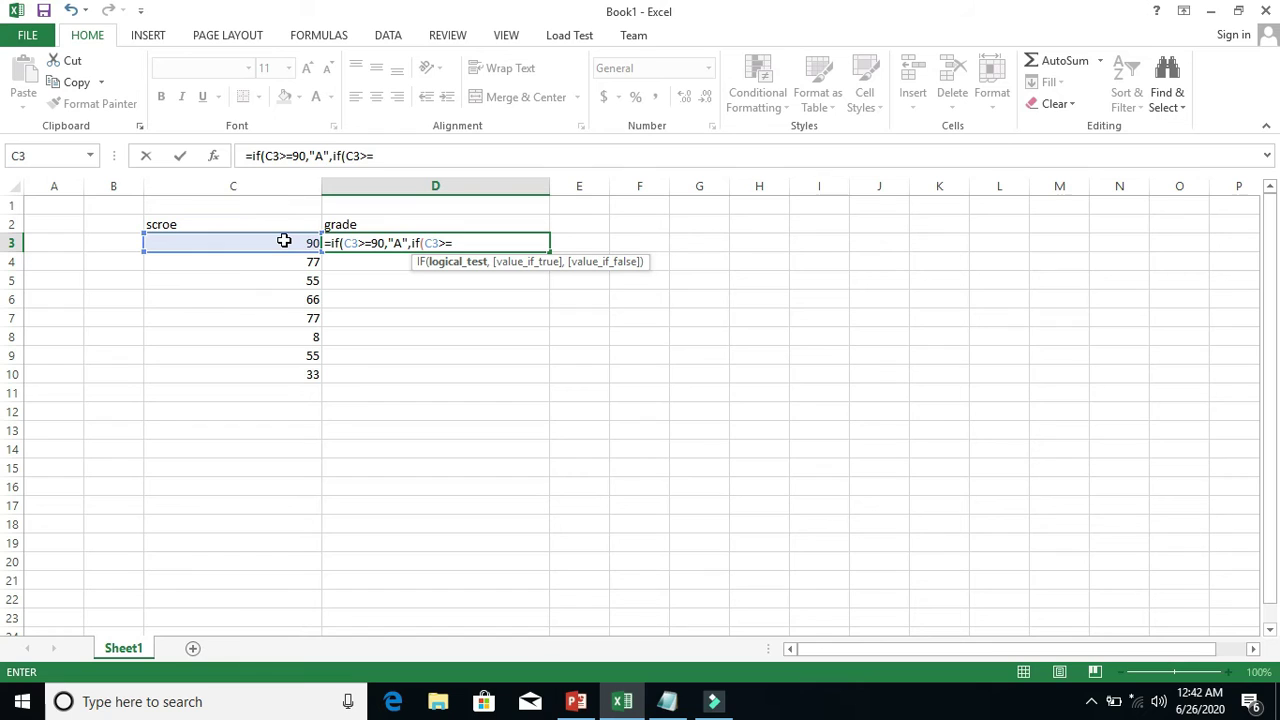
{"action": "type", "text": "80,\"B\",if"}
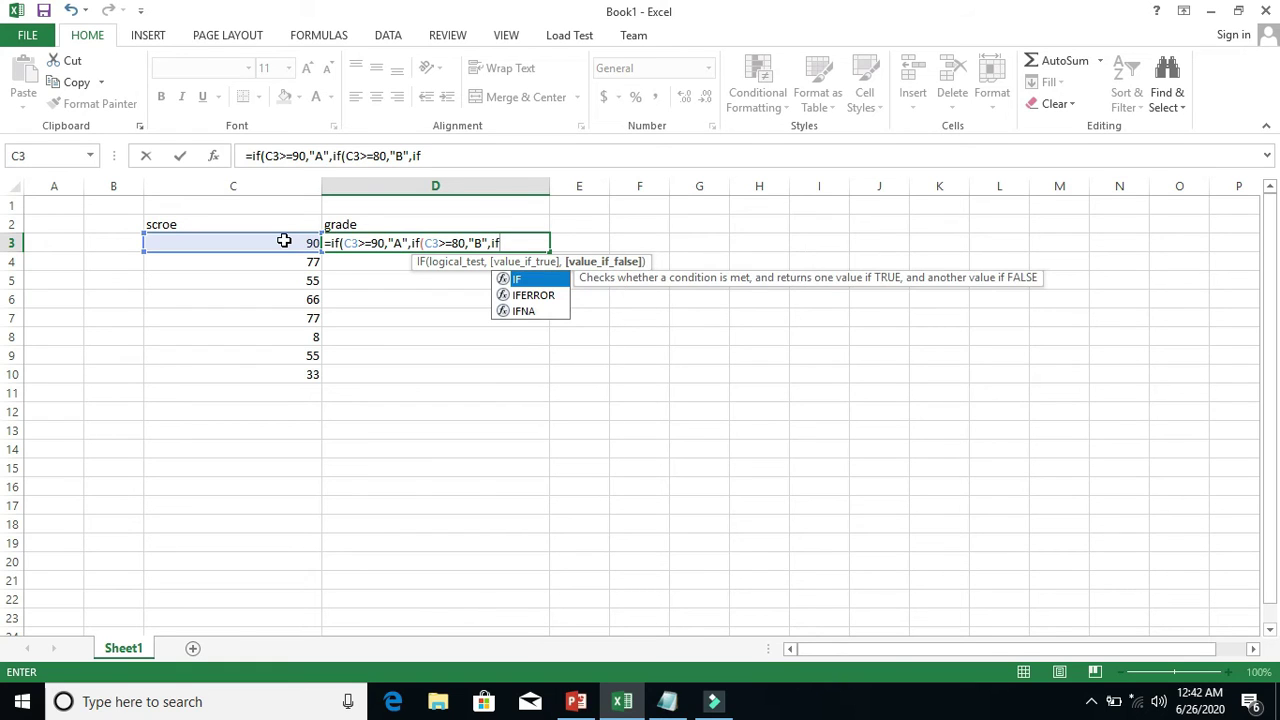
- Nest a third IF in D3's formula that returns "c" when C3>=70
{"action": "type", "text": "("}
{"action": "left_click", "coordinate": [284, 241]}
{"action": "type", "text": ">"}
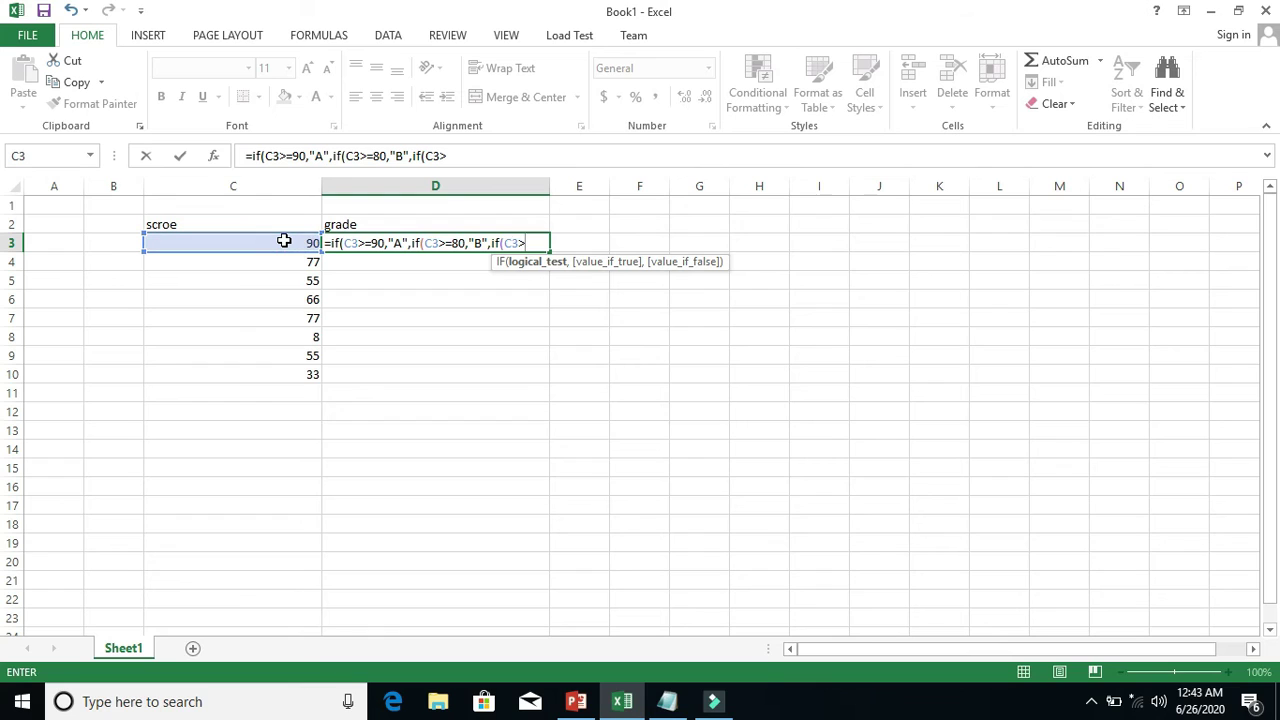
{"action": "type", "text": "=70,"}
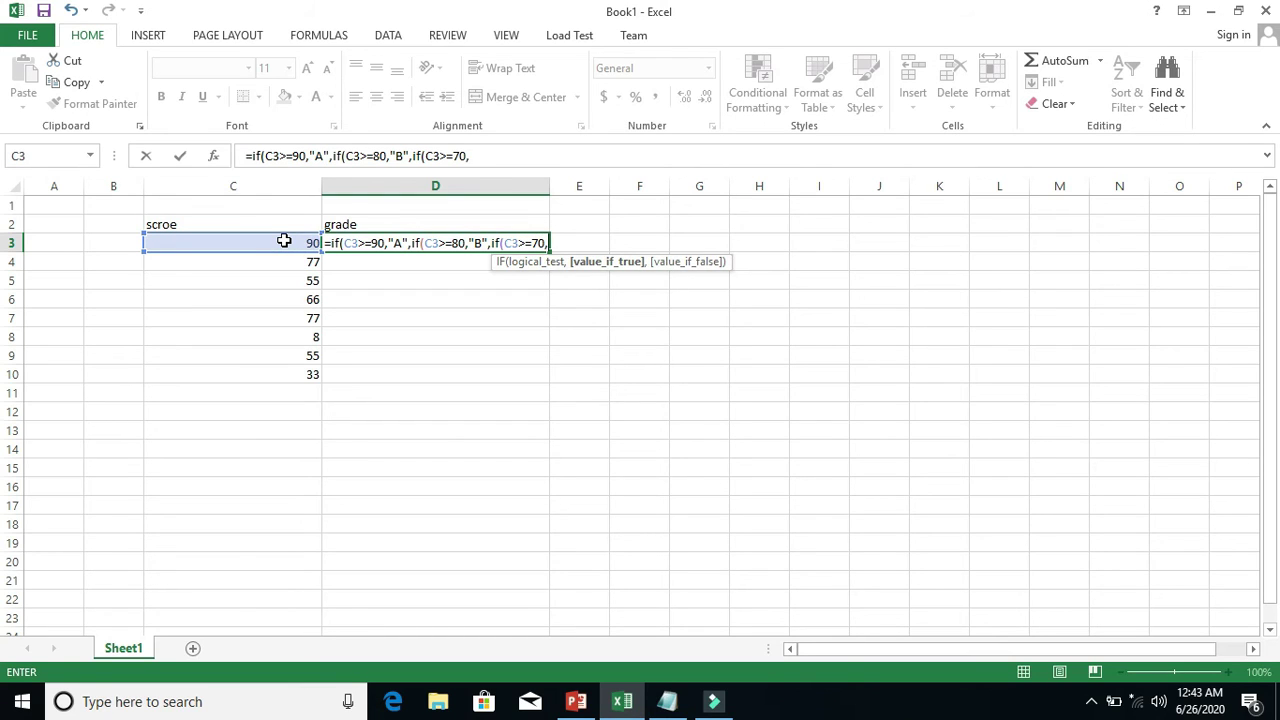
{"action": "left_click", "coordinate": [517, 158]}
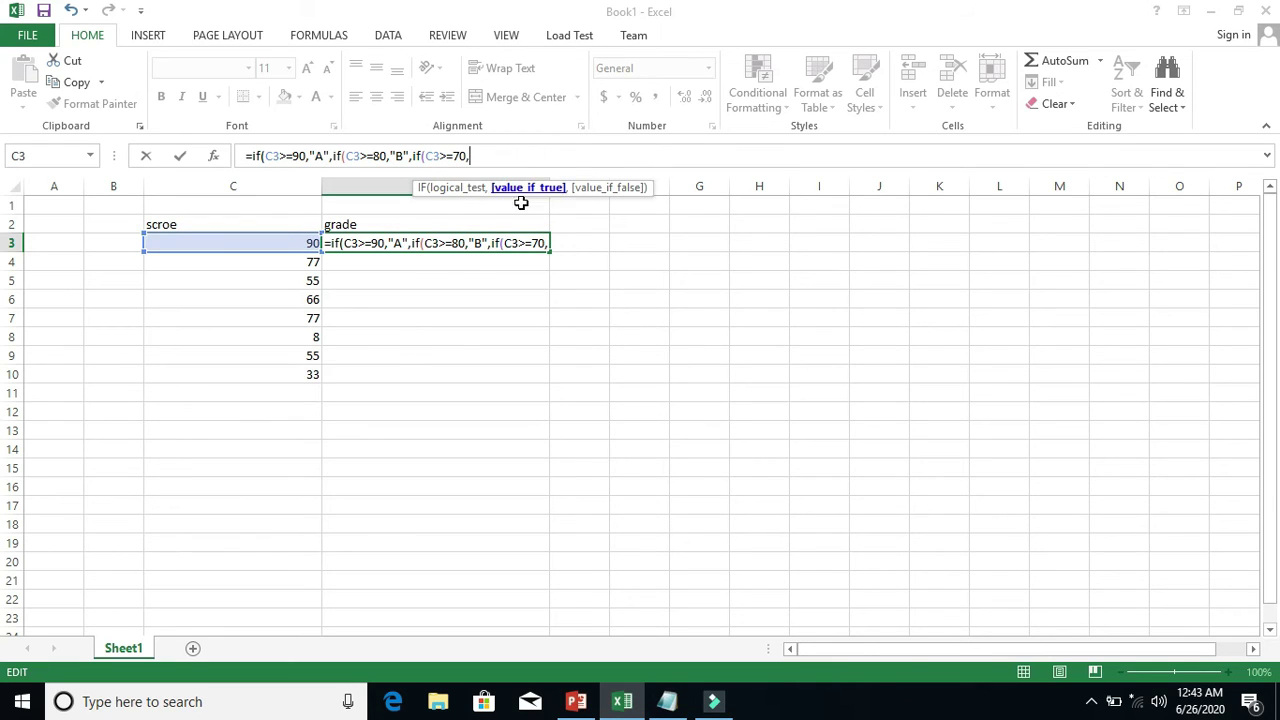
{"action": "type", "text": "\""}
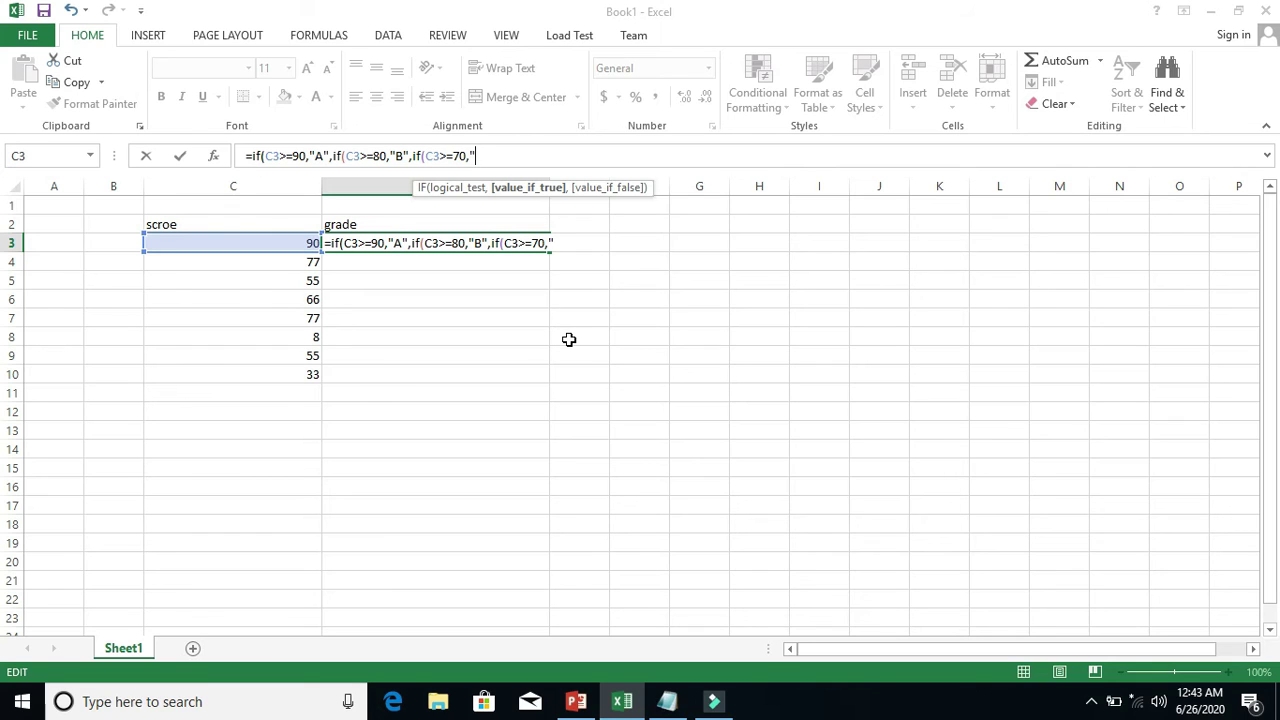
{"action": "type", "text": "c\",if"}
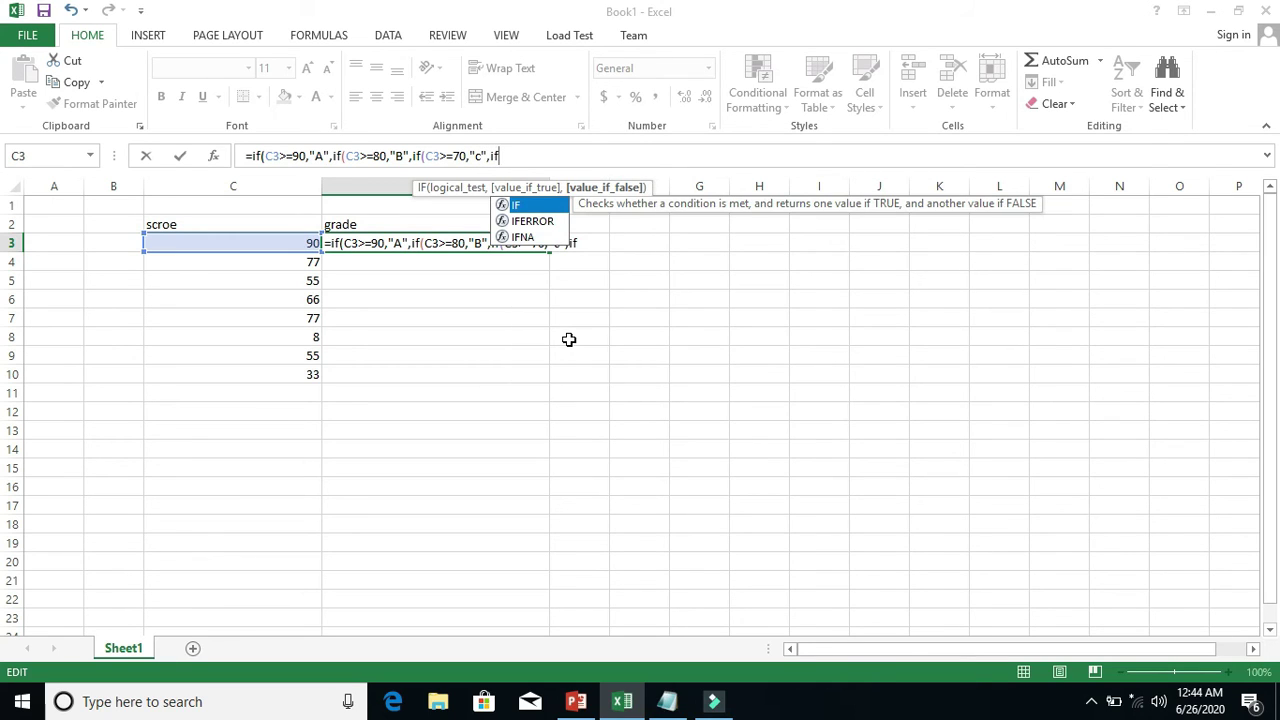
- Complete D3's formula with a fourth nested IF returning "D" when C3>=60 and otherwise "f", close all parentheses and enter it
{"action": "type", "text": "("}
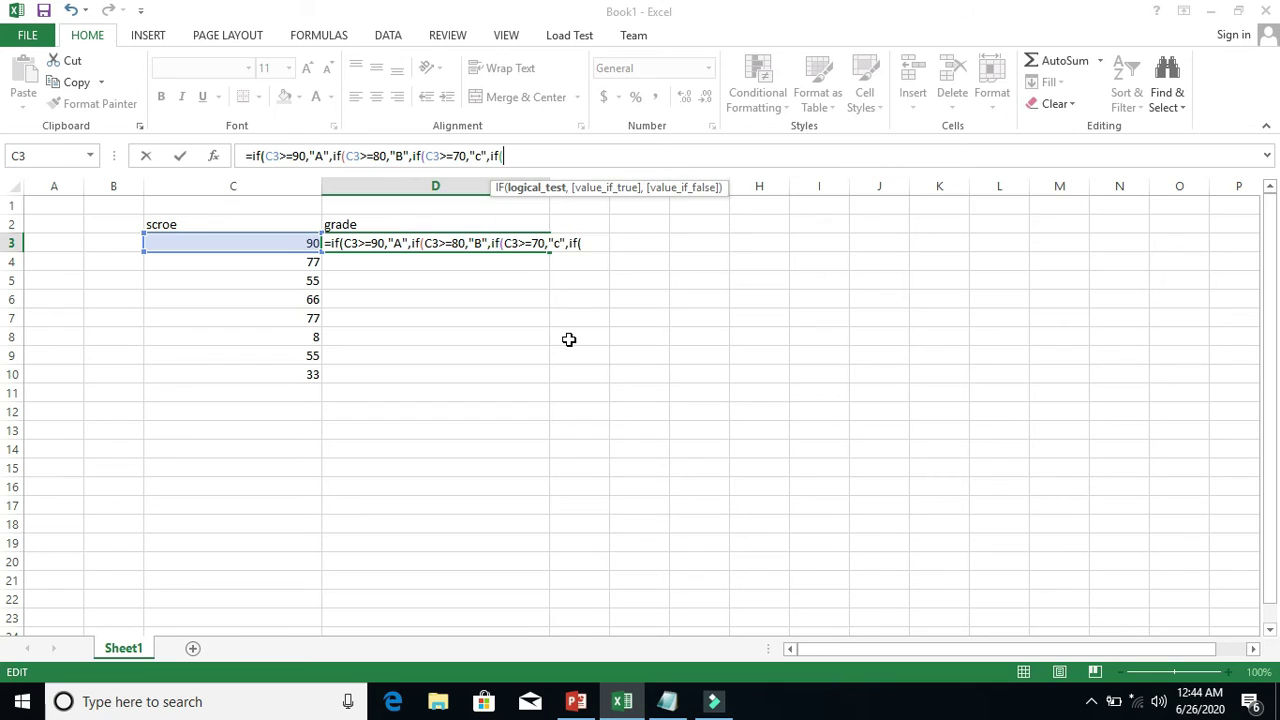
{"action": "left_click", "coordinate": [258, 244]}
{"action": "type", "text": ">="}
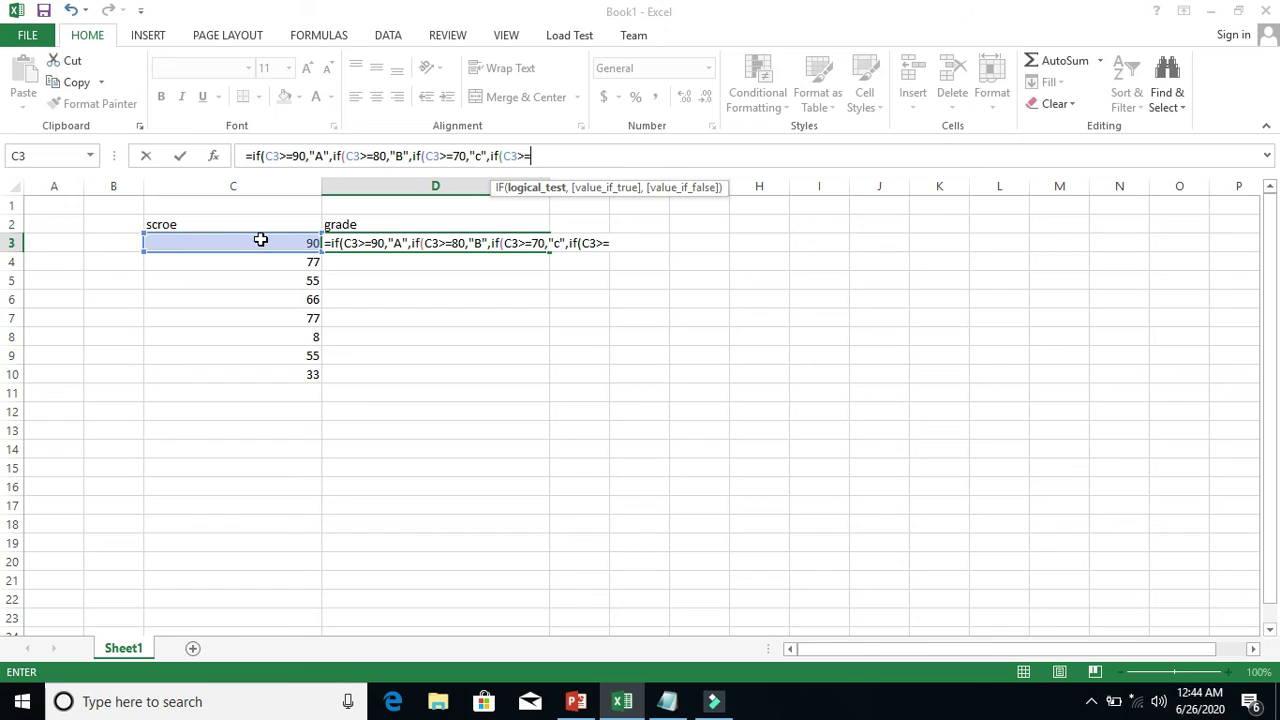
{"action": "type", "text": "60,\""}
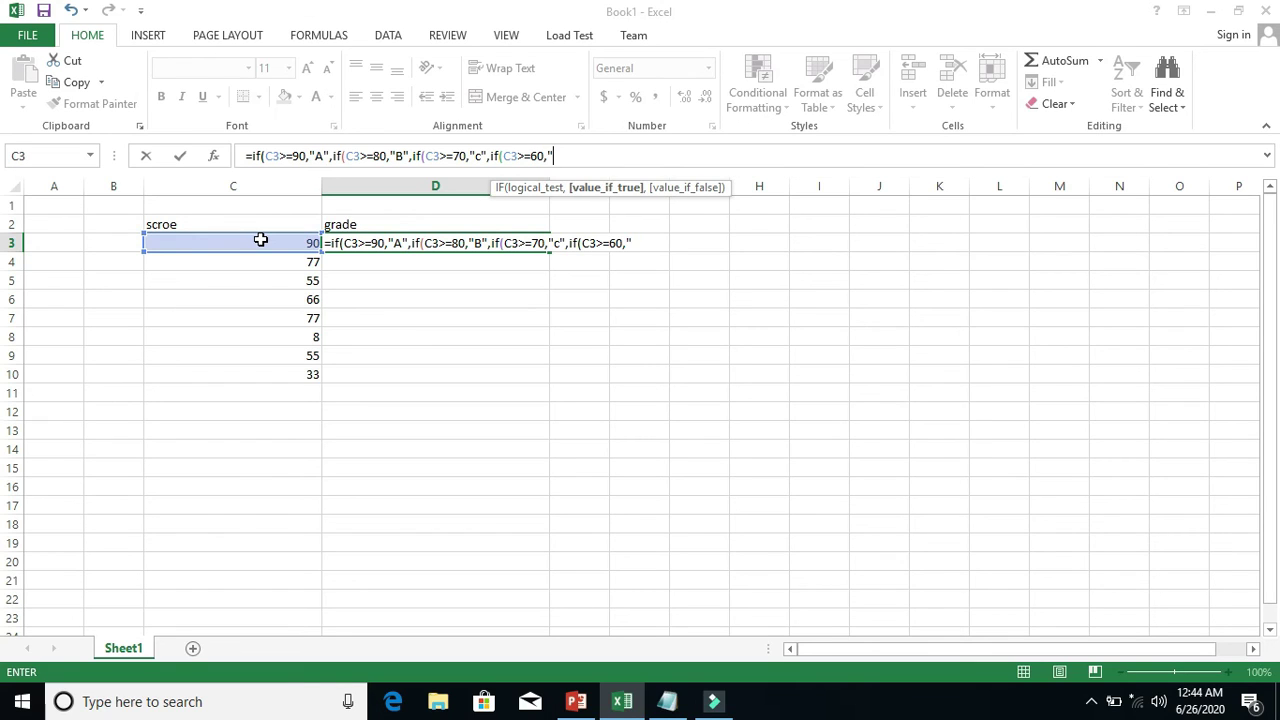
{"action": "type", "text": "D\","}
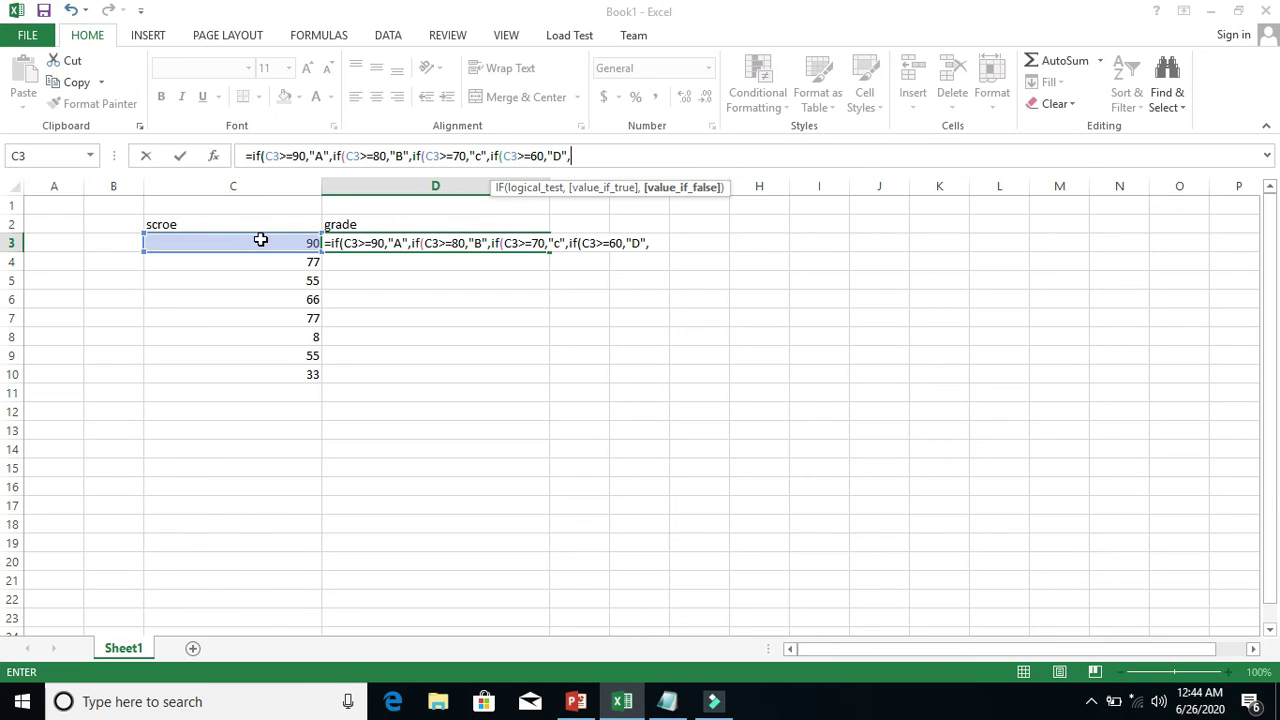
{"action": "type", "text": "\"f\"))"}
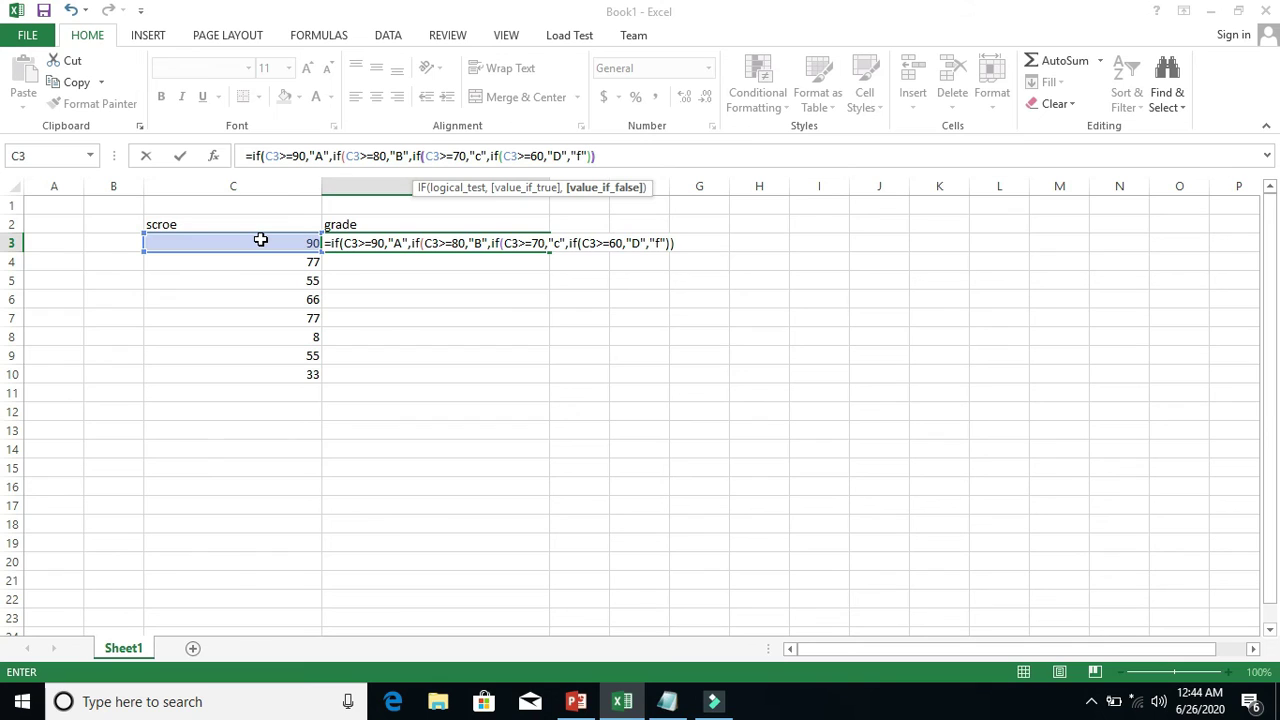
{"action": "type", "text": ")"}
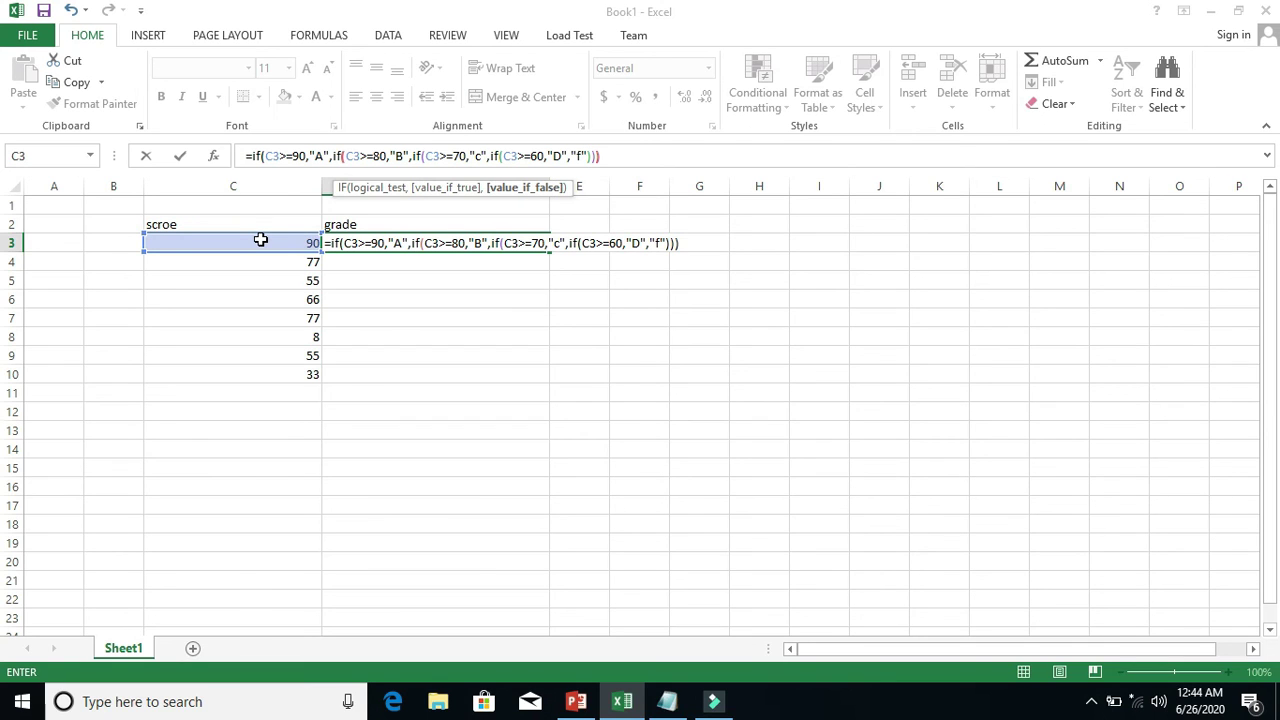
{"action": "key", "text": "Return"}
{"action": "key", "text": "Return"}
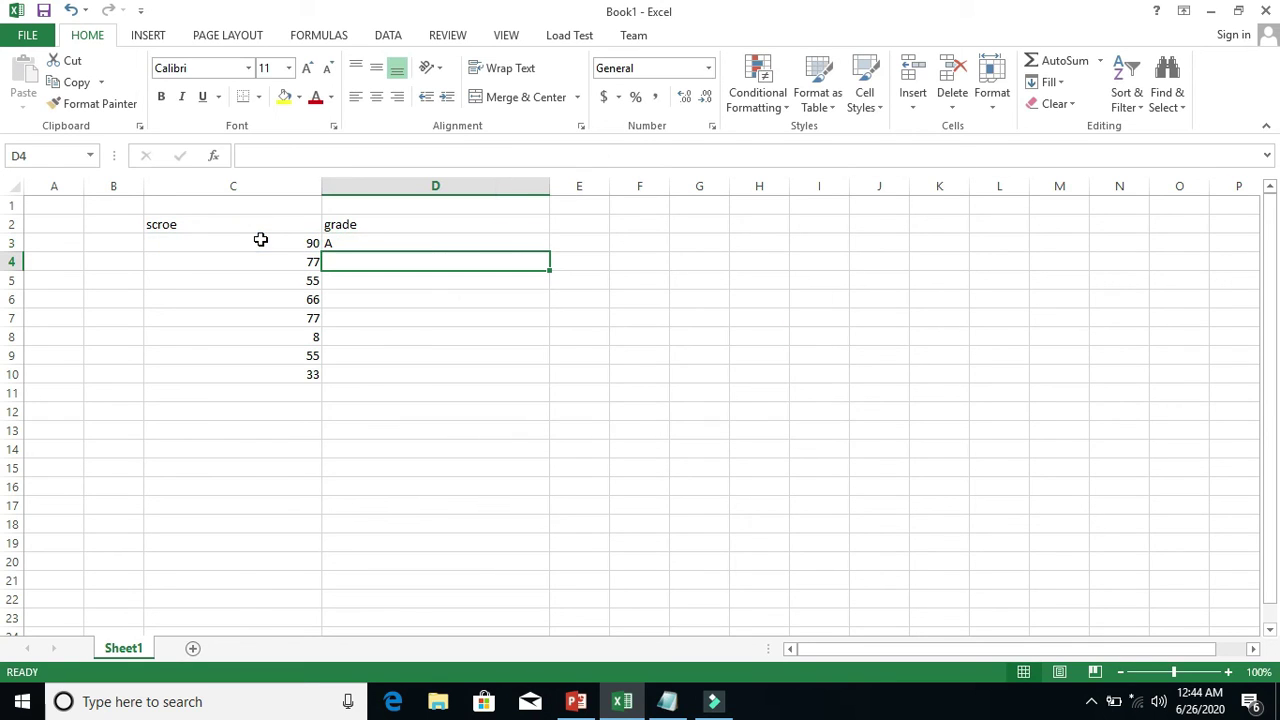
- Fill the grade formula from D3 down through D10
{"action": "left_click", "coordinate": [403, 243]}
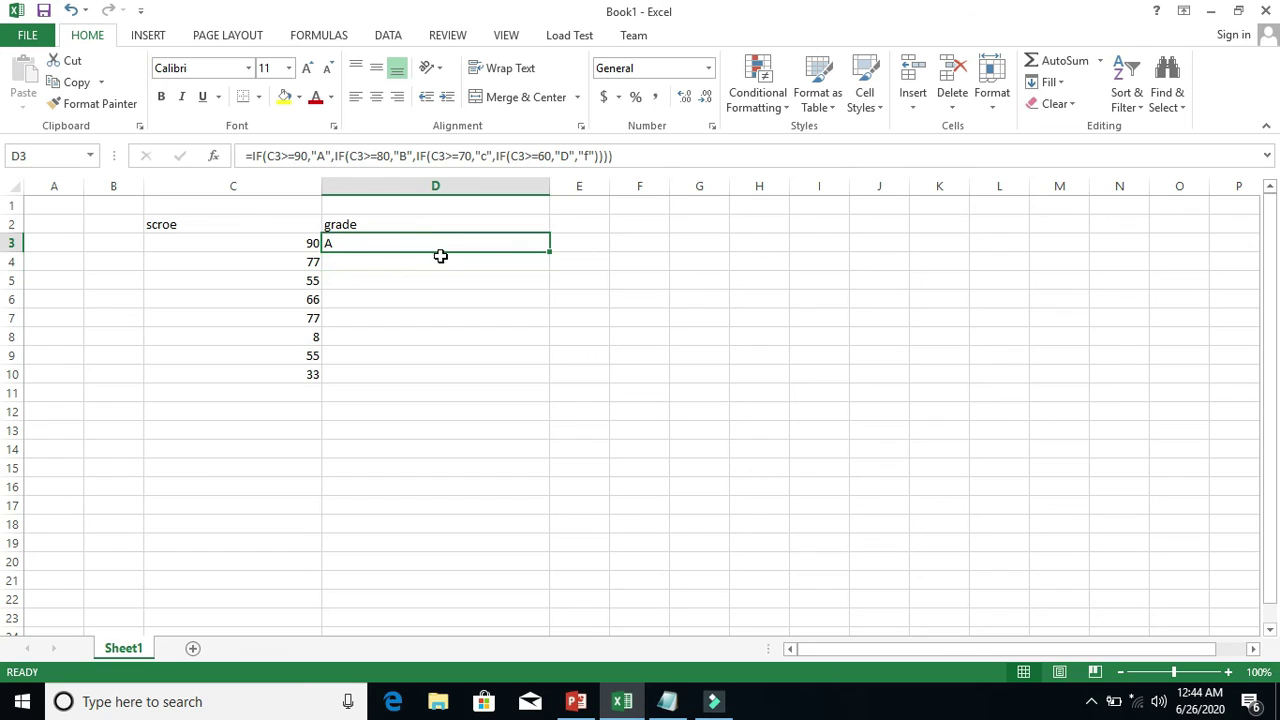
{"action": "left_click_drag", "start_coordinate": [548, 252], "coordinate": [537, 384]}
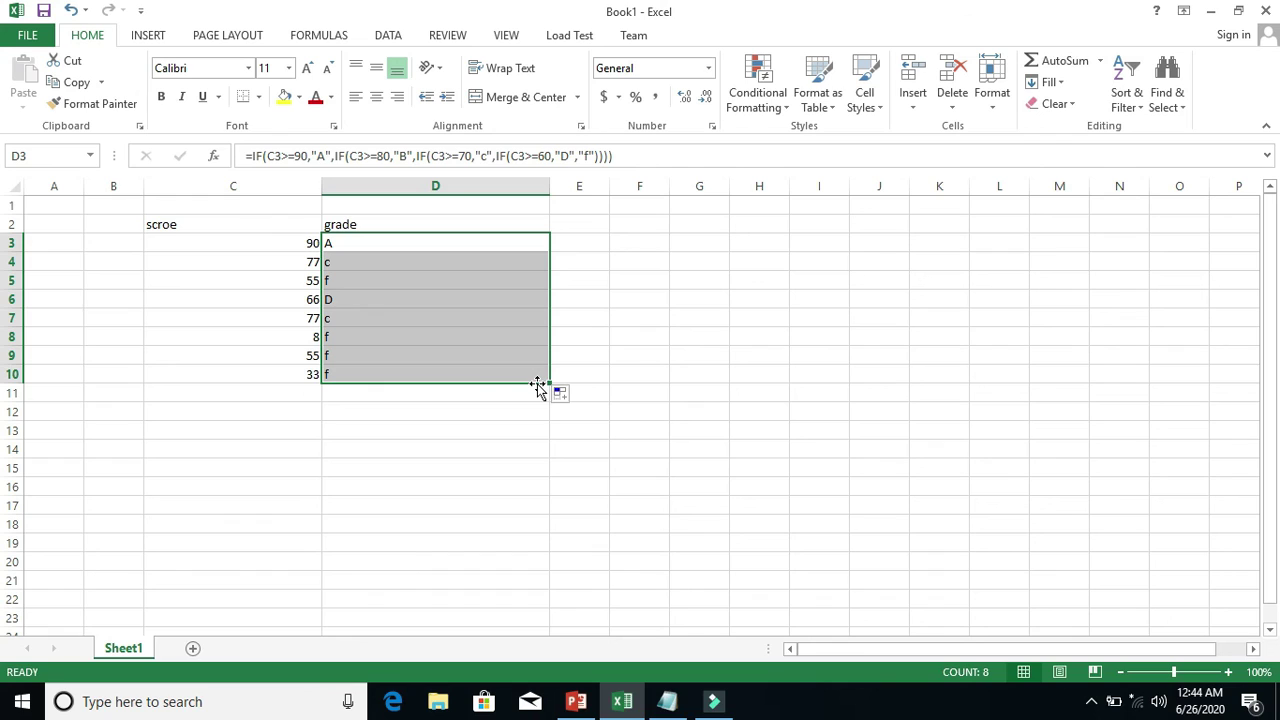